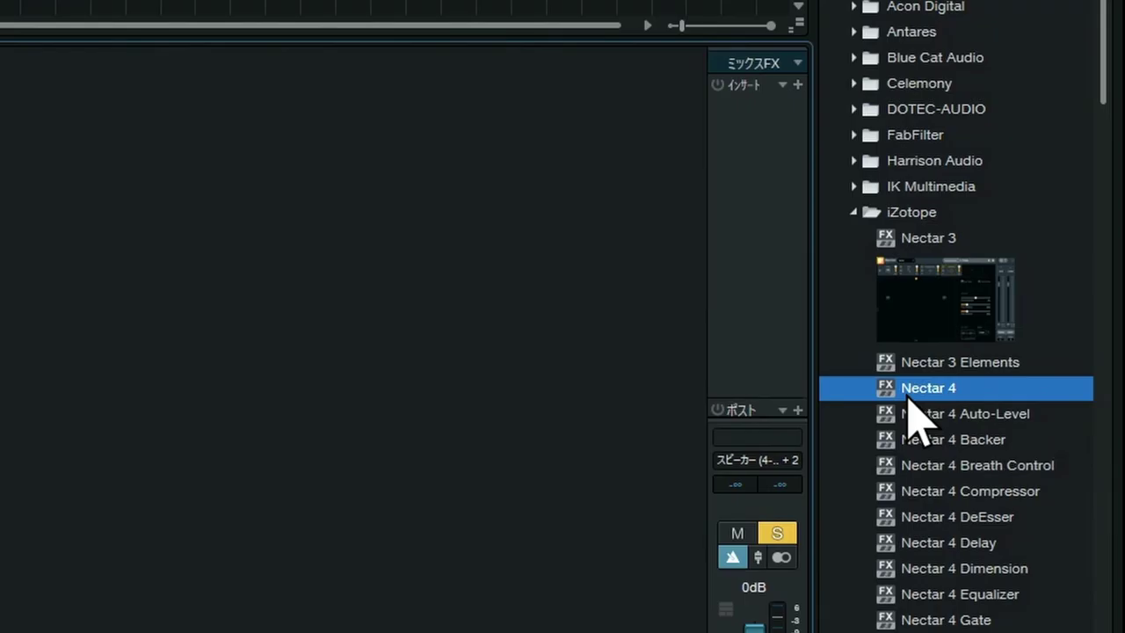
# Insert the iZotope Nectar 4 effect on the VOCAL channel, show its assistant view, and move its window lower
pyautogui.scroll(-3, 923, 456)
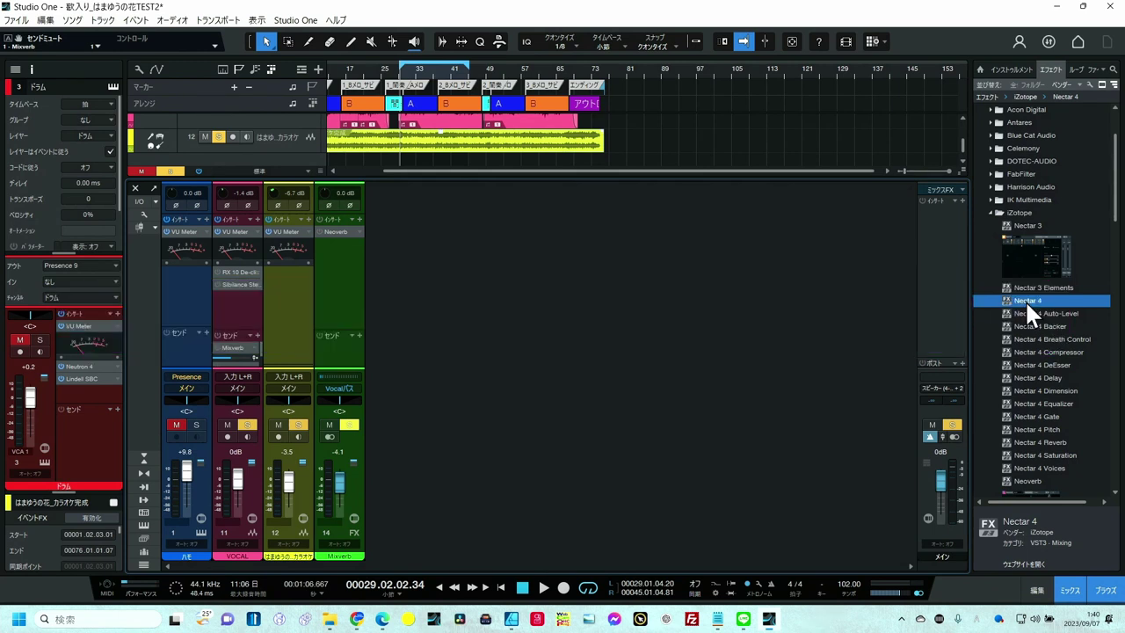
pyautogui.moveTo(1024, 299); pyautogui.dragTo(244, 300)
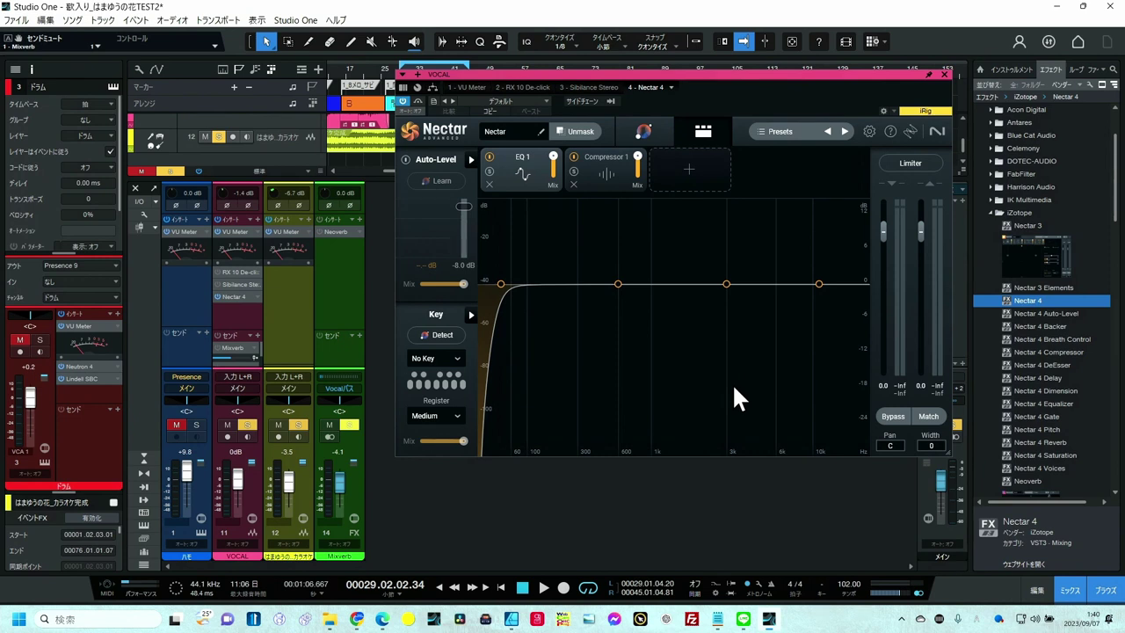
pyautogui.click(648, 141)
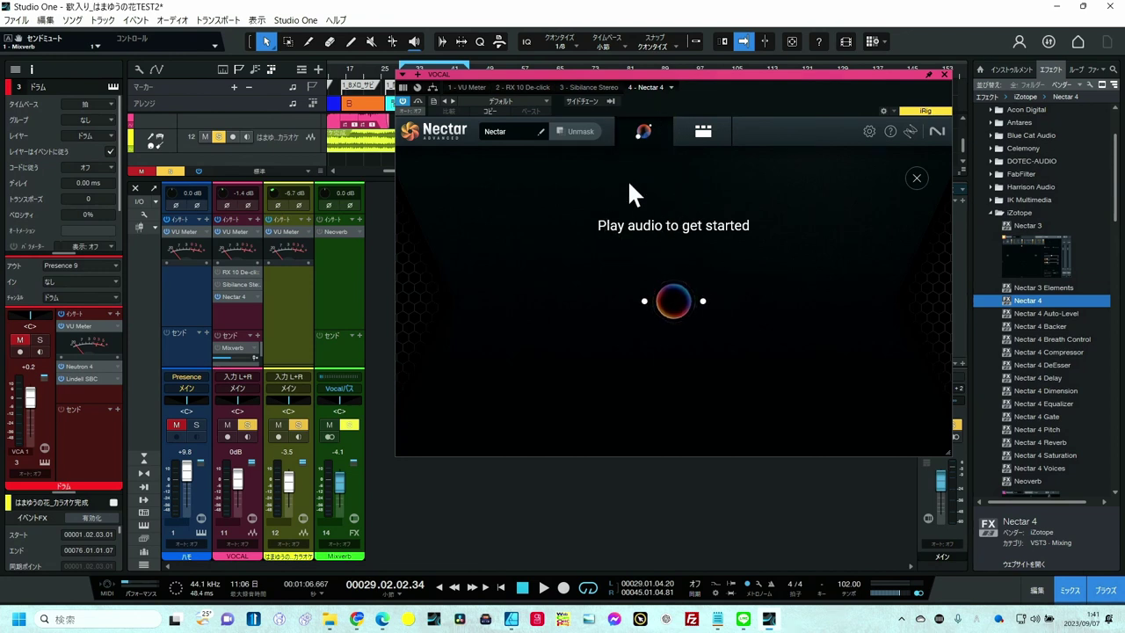
pyautogui.moveTo(615, 74); pyautogui.dragTo(615, 146)
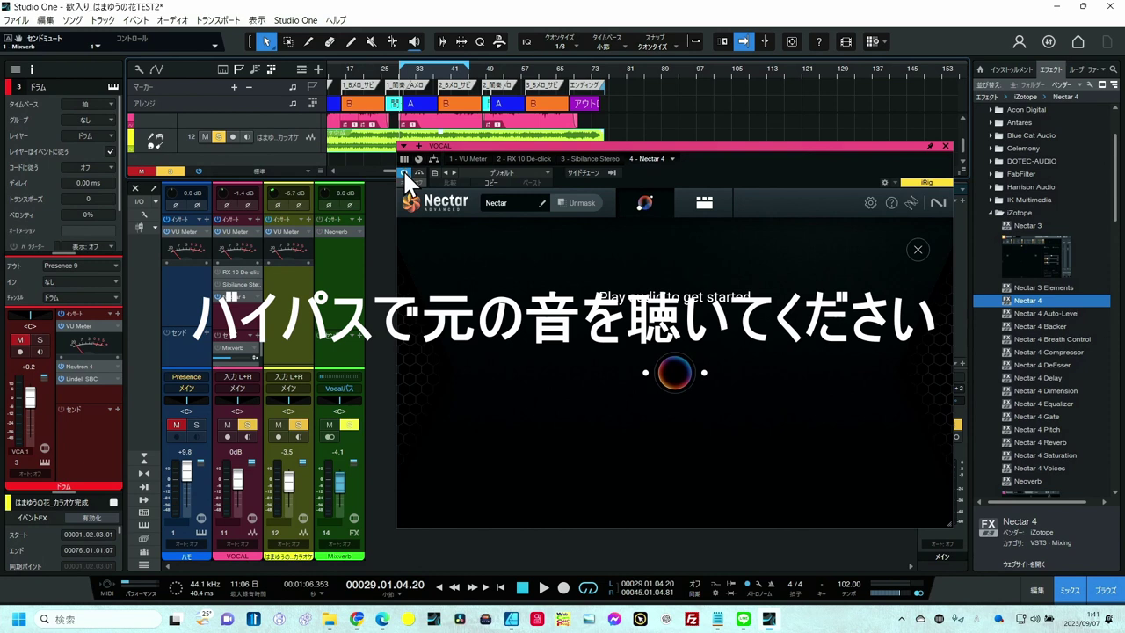
# Listen to the song from bar 29 with Nectar 4 bypassed on the VOCAL channel
pyautogui.click(401, 77)
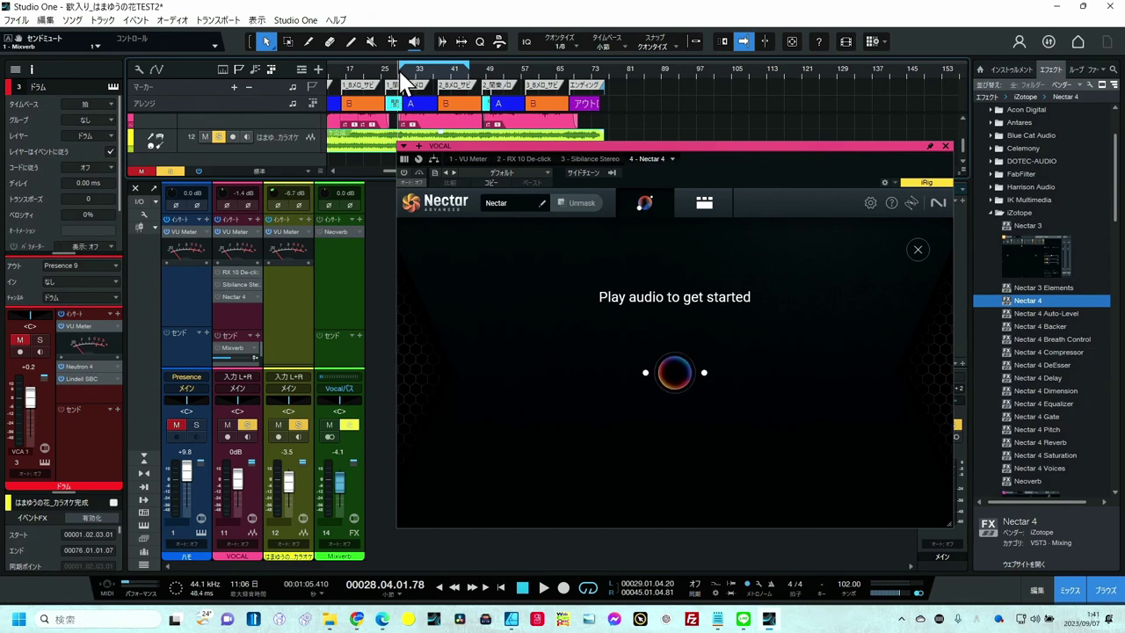
pyautogui.click(403, 78)
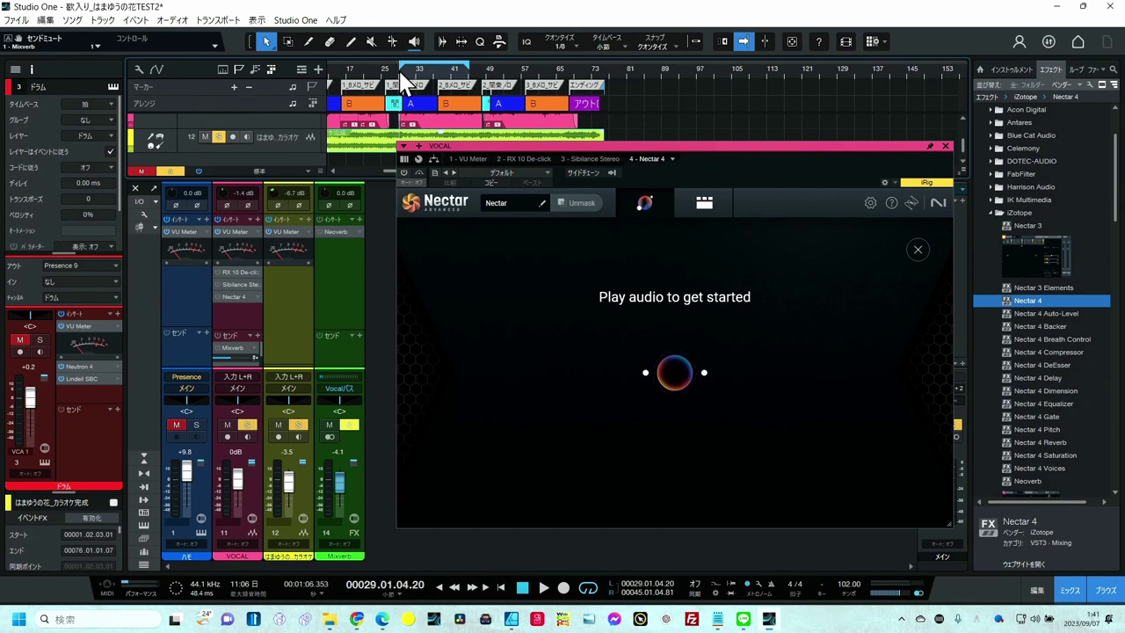
pyautogui.press('space')
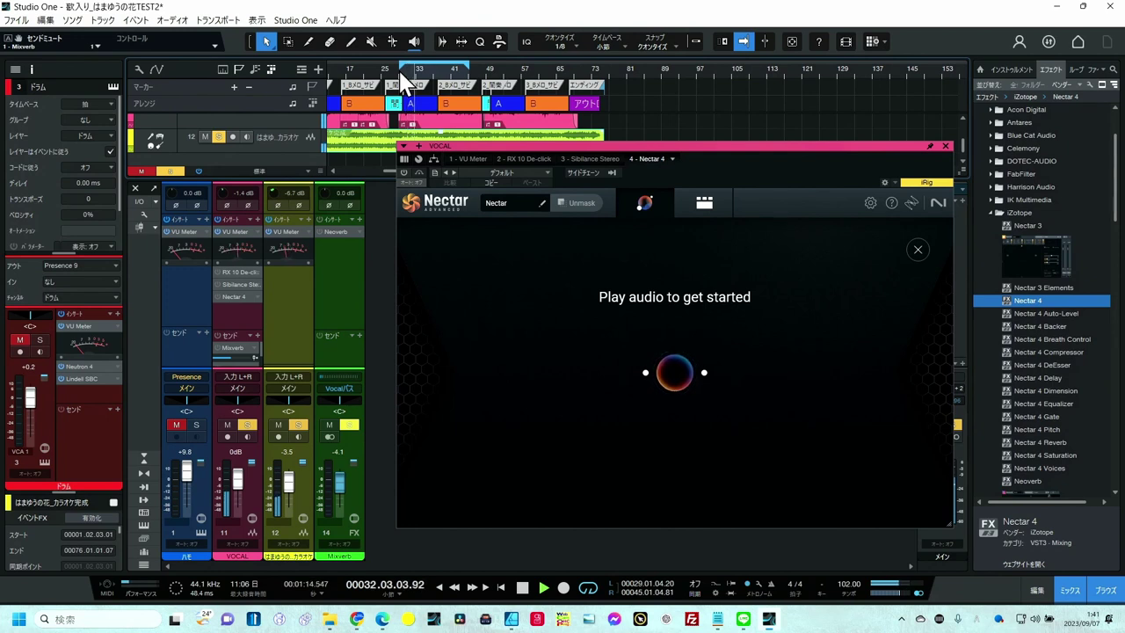
pyautogui.press('space')
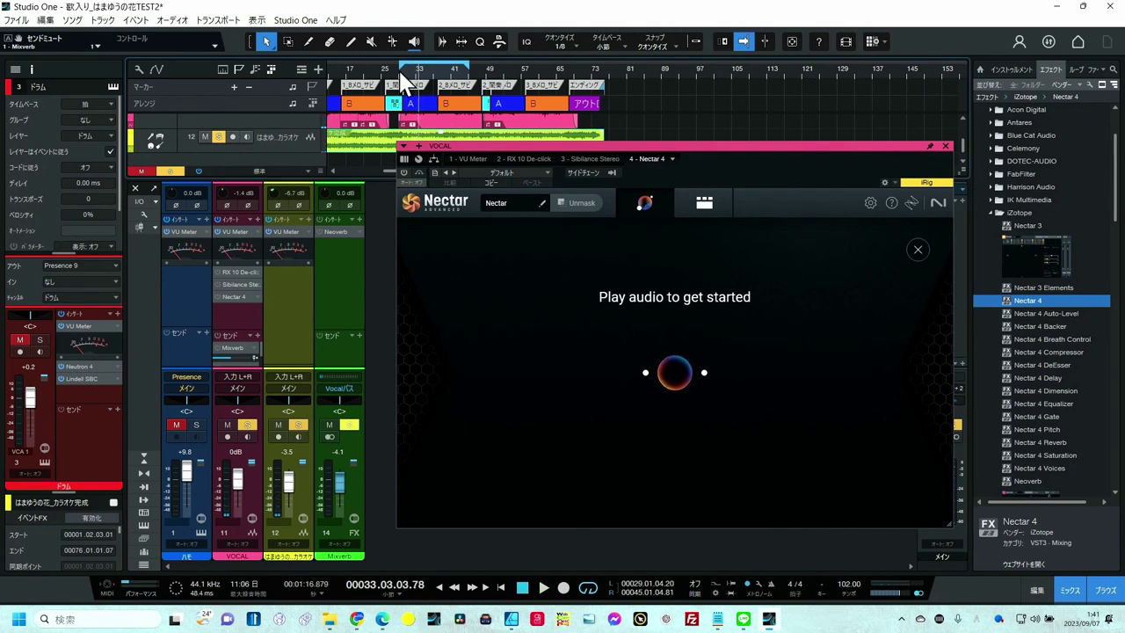
# Re-enable Nectar 4 and play the song from bar 29 so the assistant analyses the vocal, stopping playback when done
pyautogui.click(506, 257)
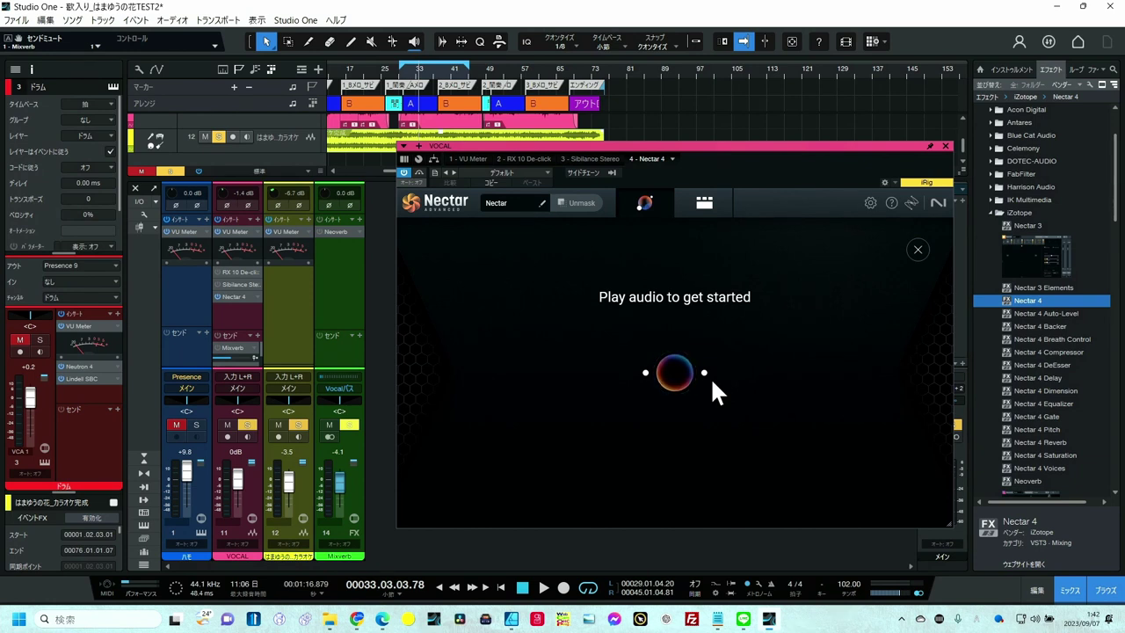
pyautogui.doubleClick(402, 75)
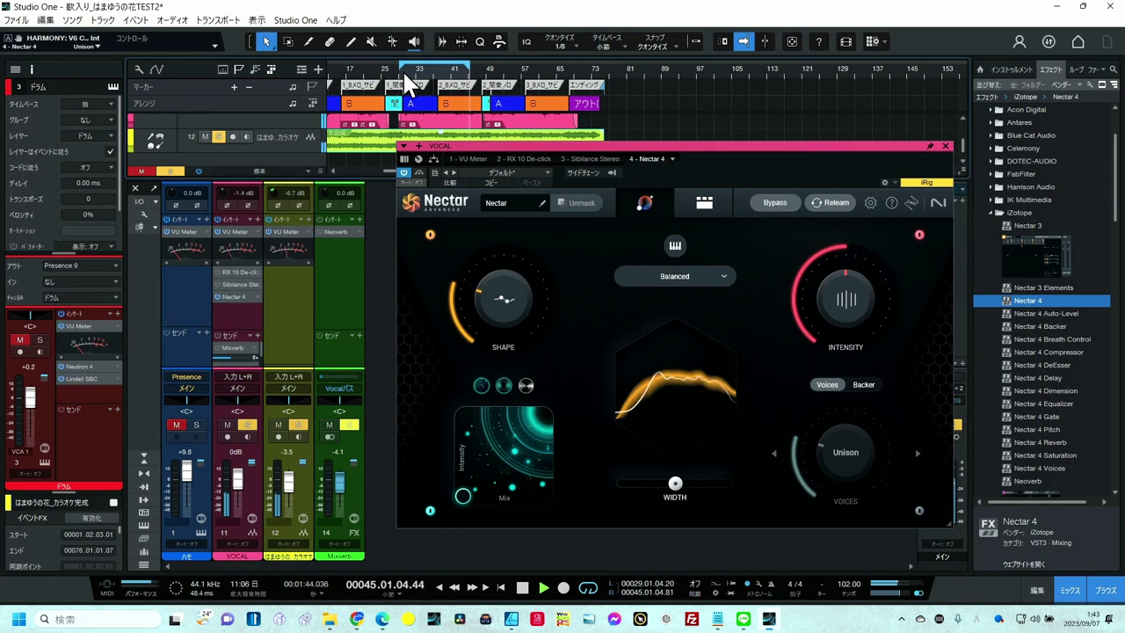
pyautogui.press('space')
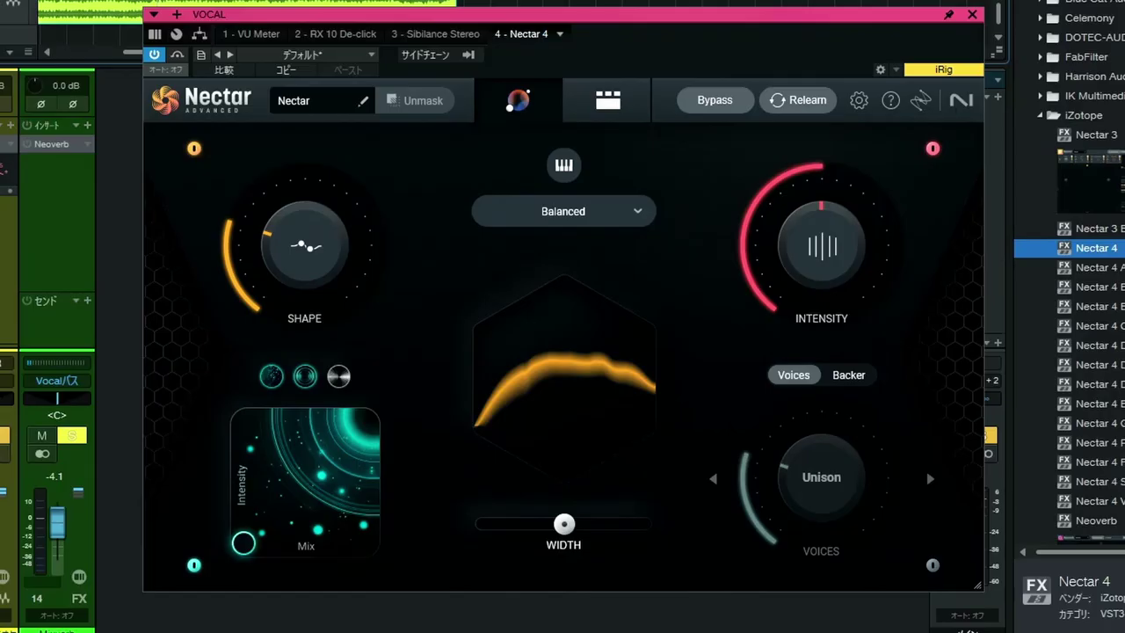
# Review the assistant's Singing, Rap and Speaking target styles, keeping the Singing Balanced target
pyautogui.click(723, 278)
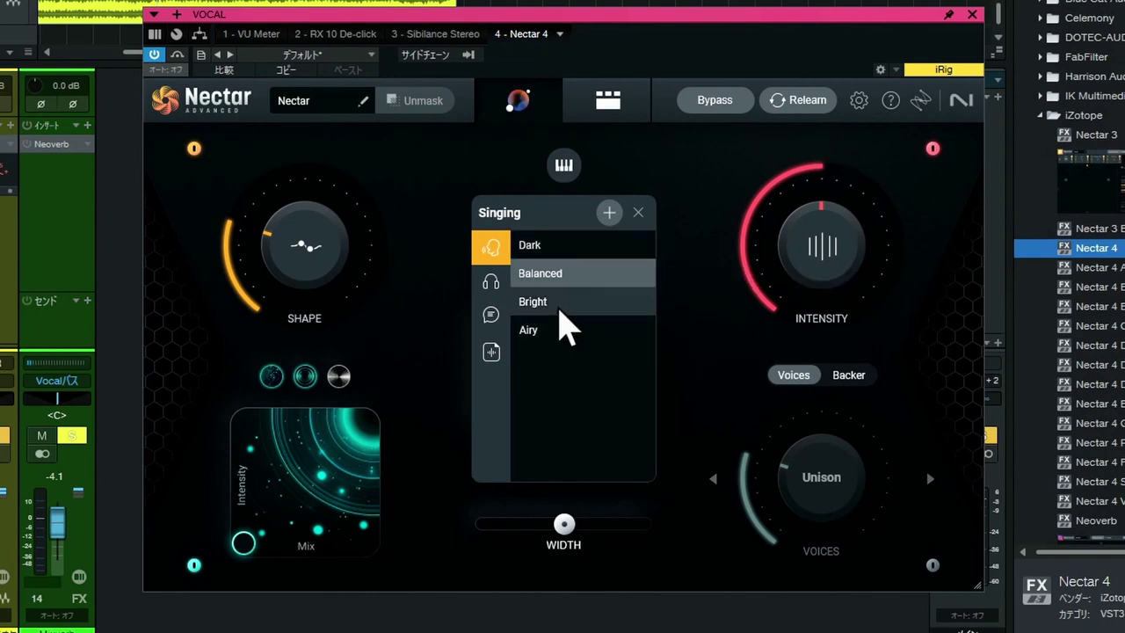
pyautogui.click(490, 283)
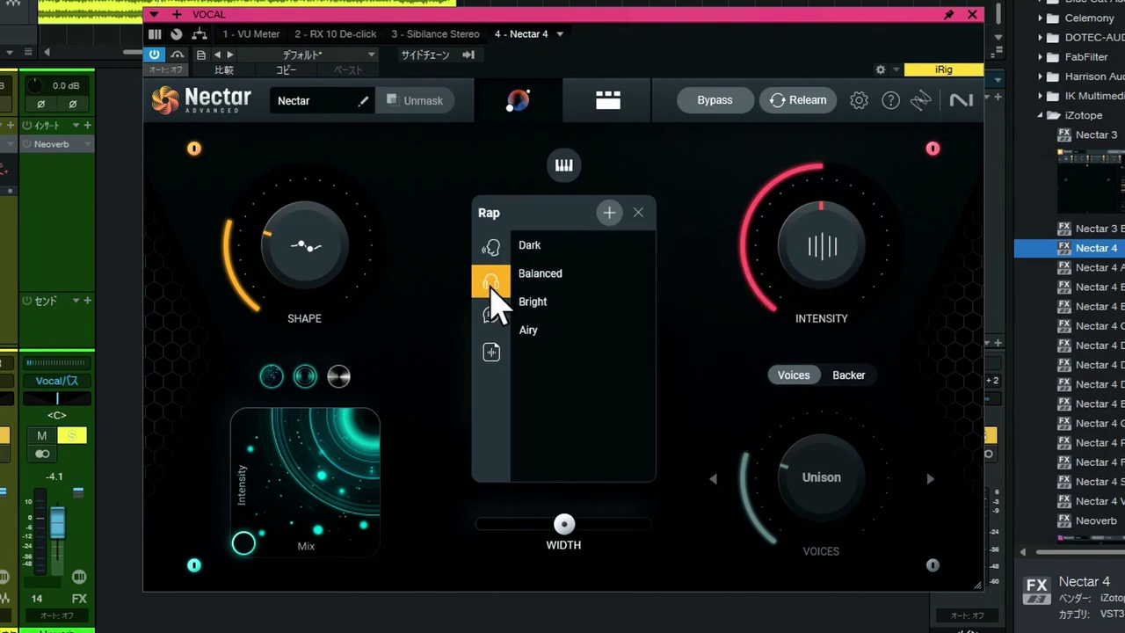
pyautogui.click(496, 316)
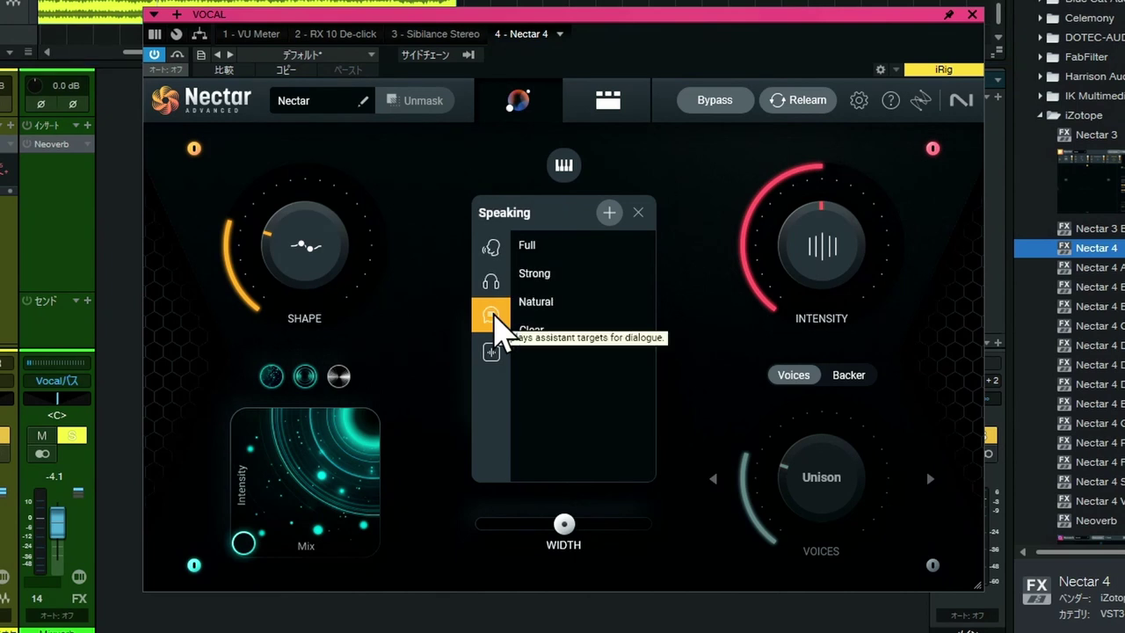
pyautogui.click(497, 247)
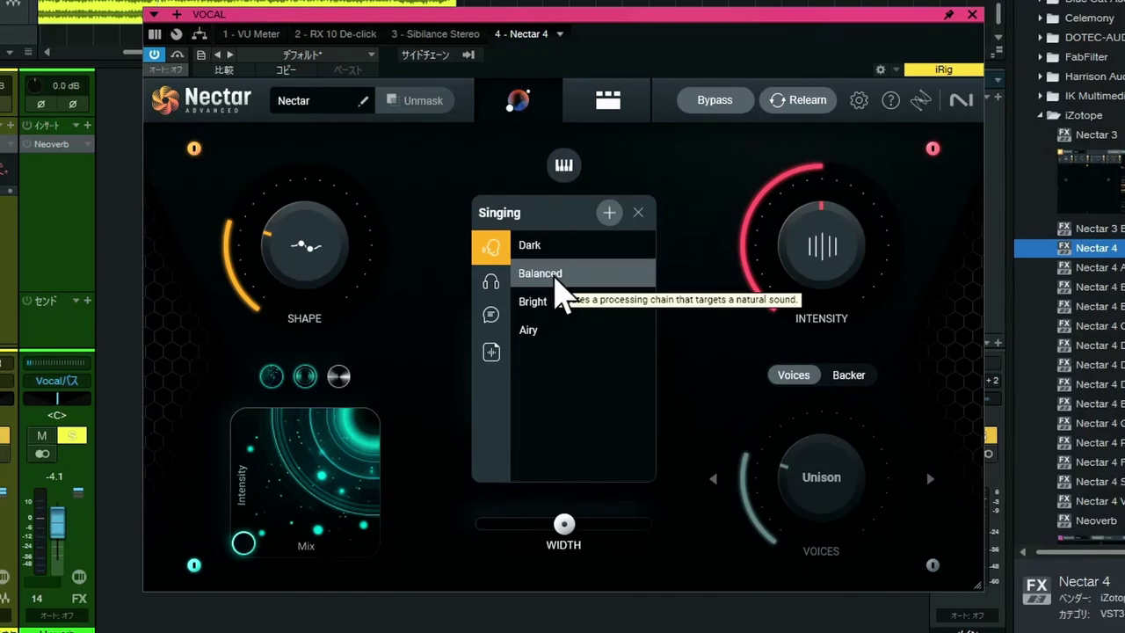
pyautogui.click(638, 212)
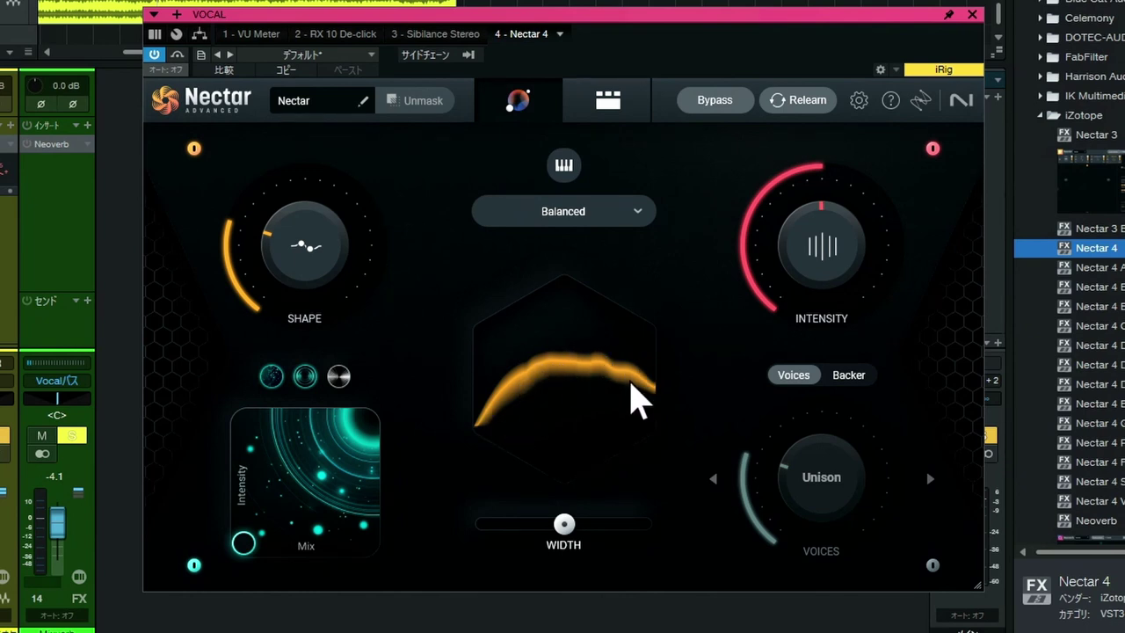
# Audition the vocal's Width at 100 and -89, and settle it at 44
pyautogui.moveTo(582, 532)
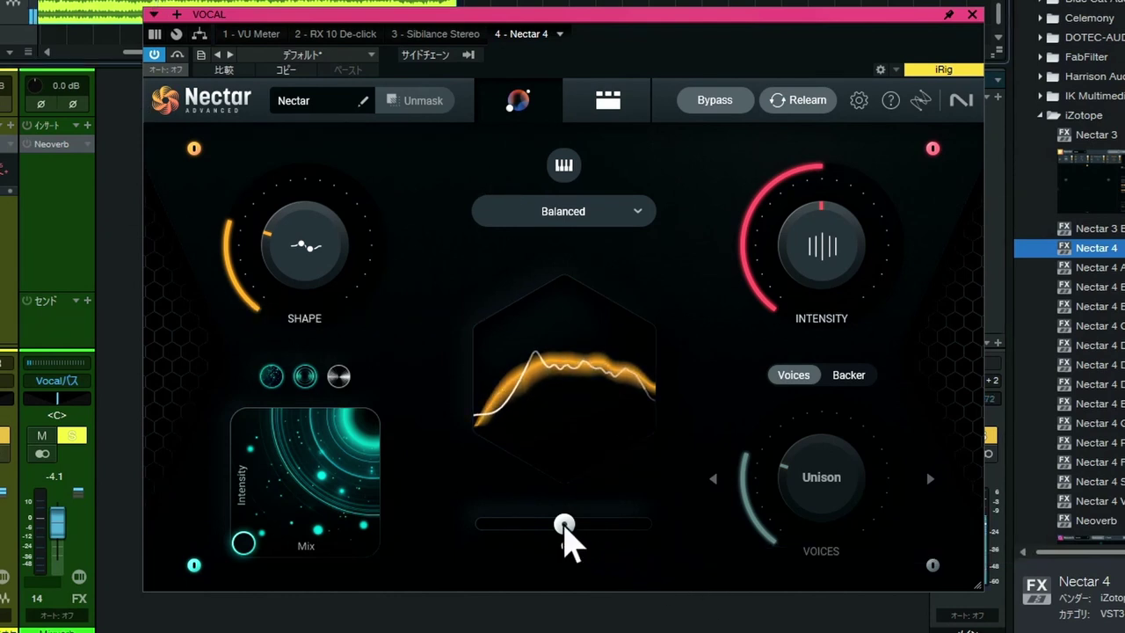
pyautogui.moveTo(564, 525); pyautogui.dragTo(657, 526)
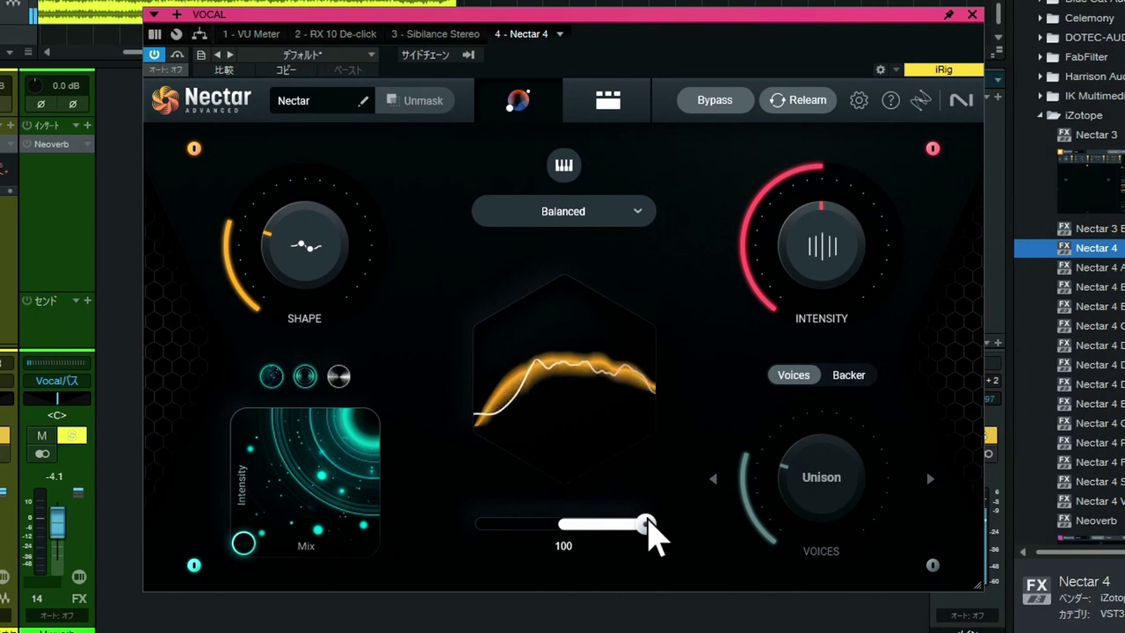
pyautogui.moveTo(647, 525); pyautogui.dragTo(492, 525)
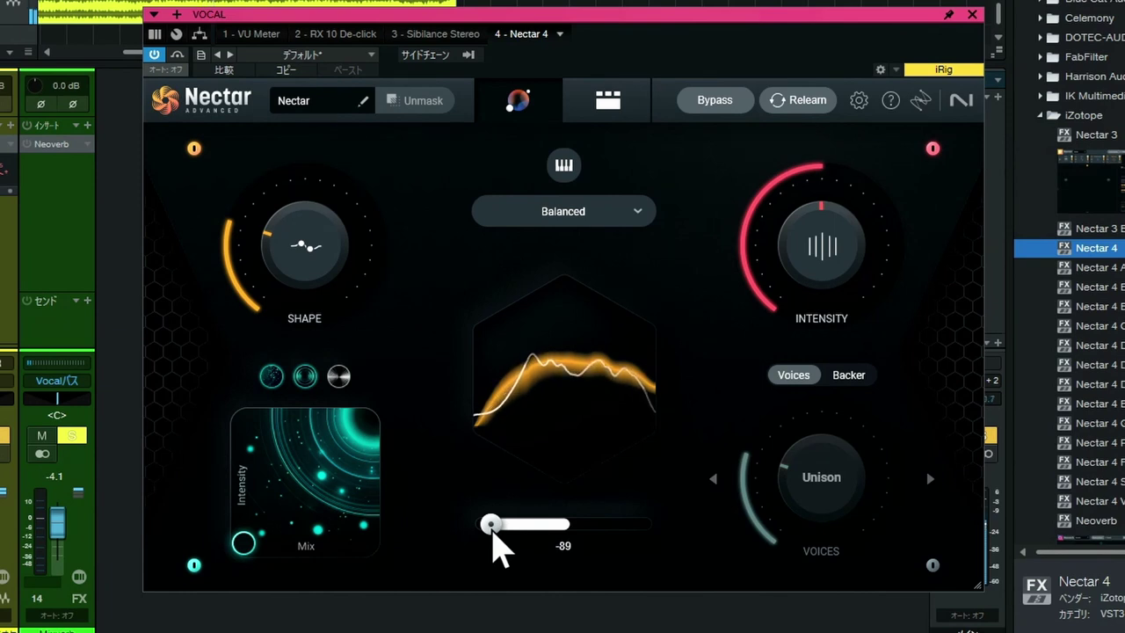
pyautogui.moveTo(492, 528); pyautogui.dragTo(602, 528)
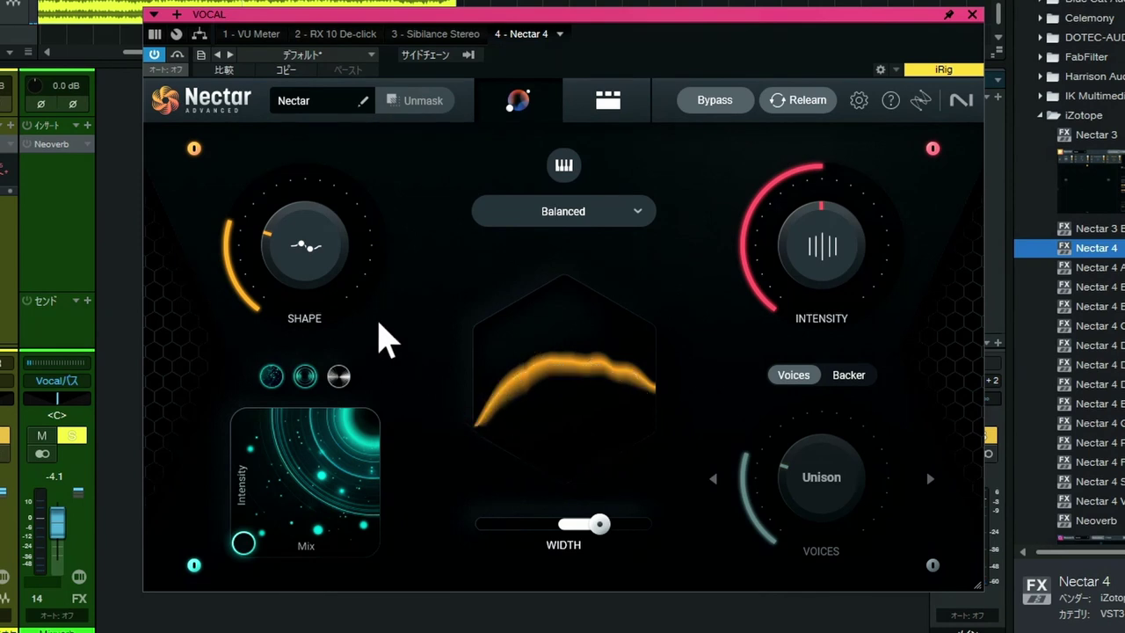
# Examine the EQ 1 and EQ 2 curves in Nectar's detailed module view
pyautogui.moveTo(367, 299)
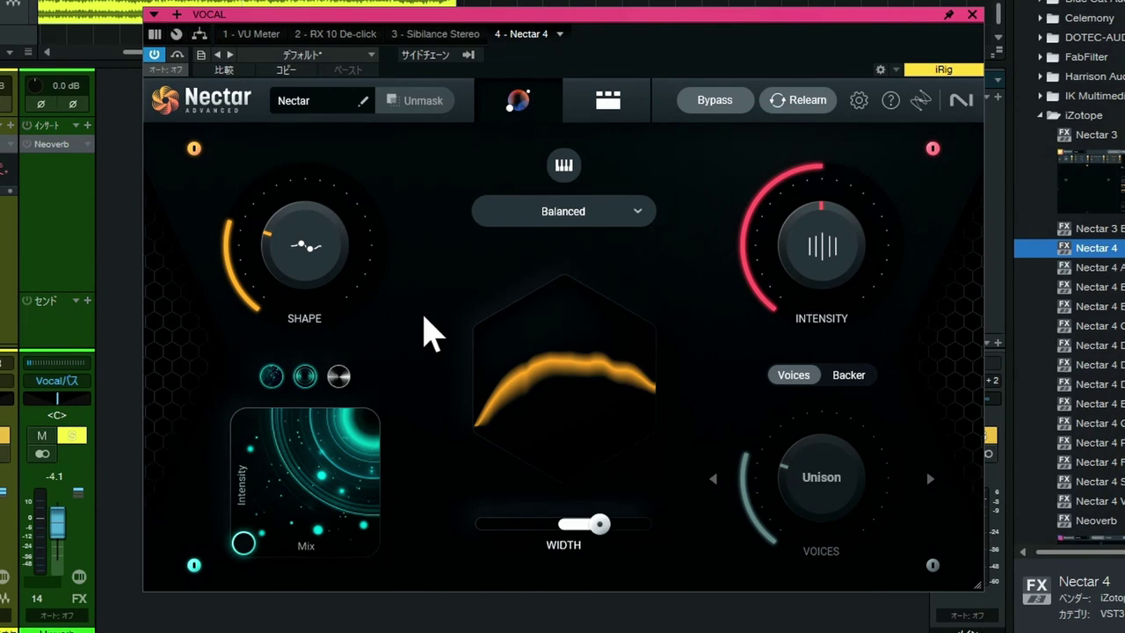
pyautogui.click(608, 101)
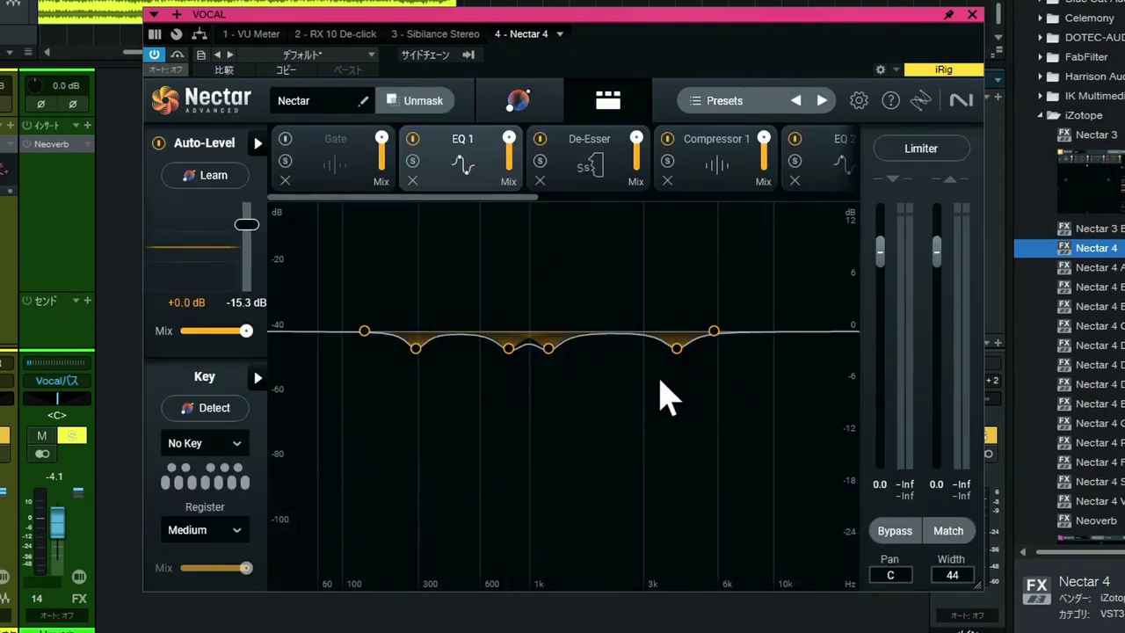
pyautogui.click(823, 175)
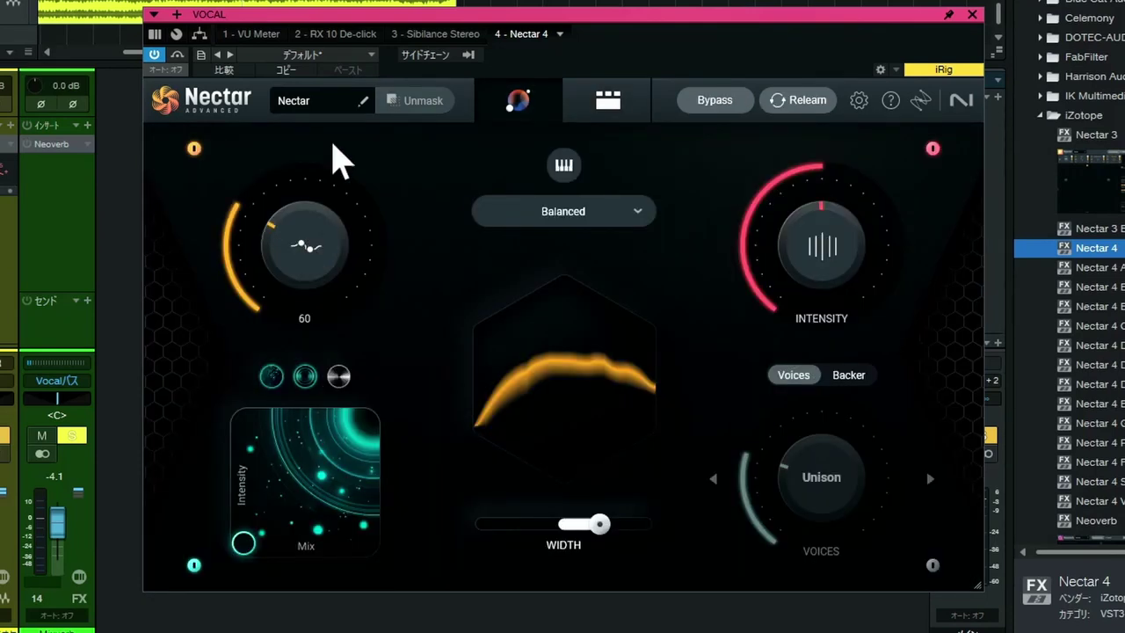
# Raise the assistant's Shape amount to 200, inspect the EQ 2 curve, and return to the assistant view
pyautogui.moveTo(334, 158); pyautogui.dragTo(422, 70)
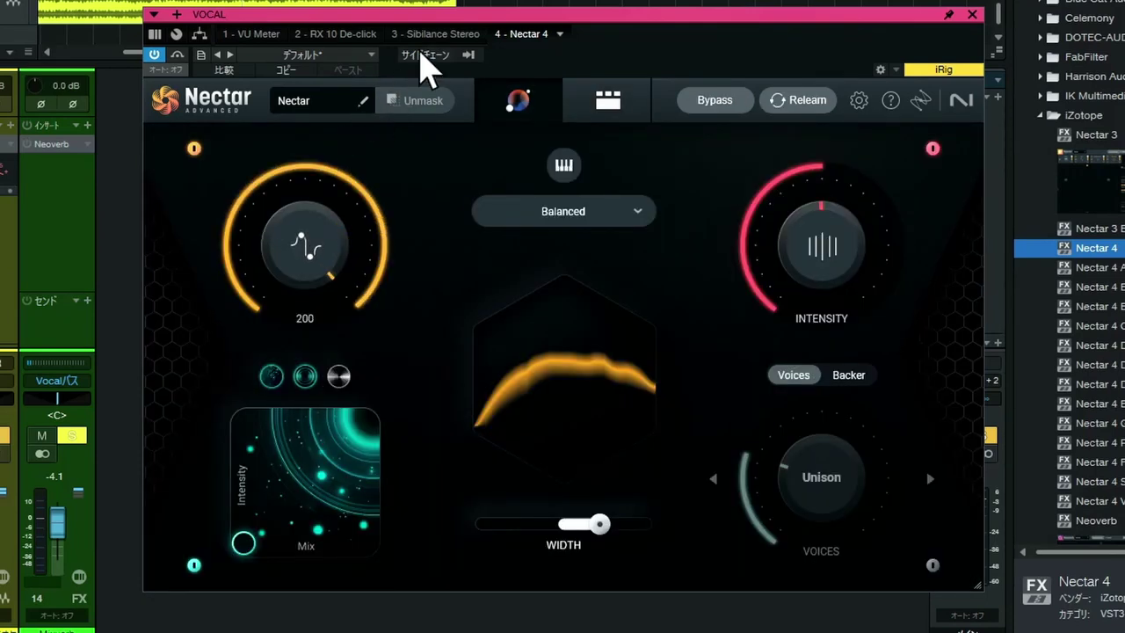
pyautogui.click(634, 112)
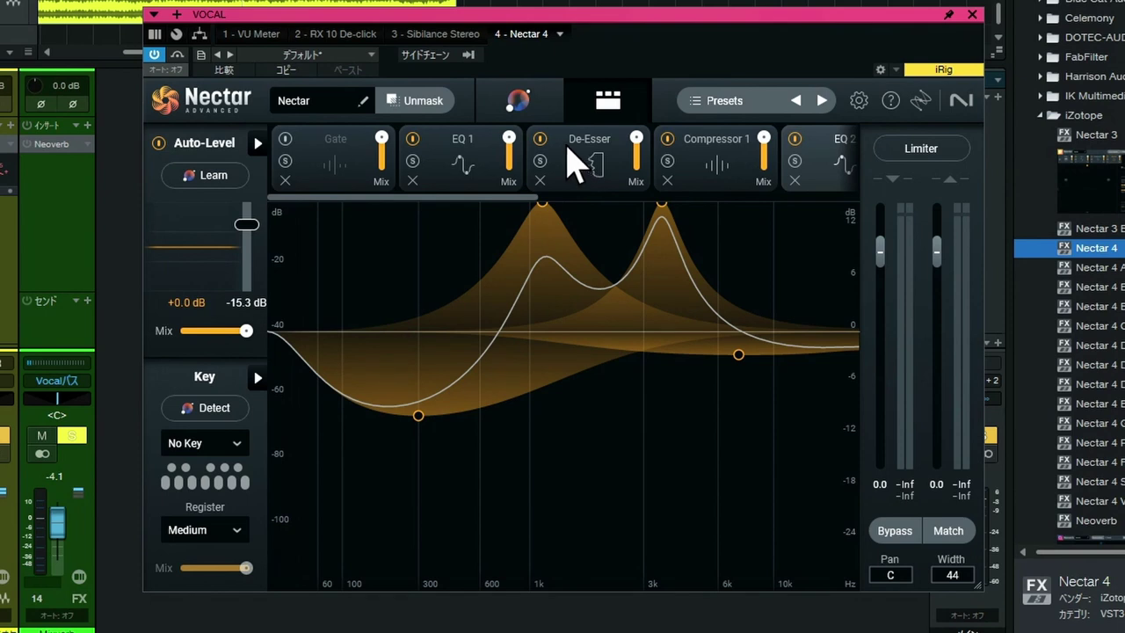
pyautogui.click(532, 112)
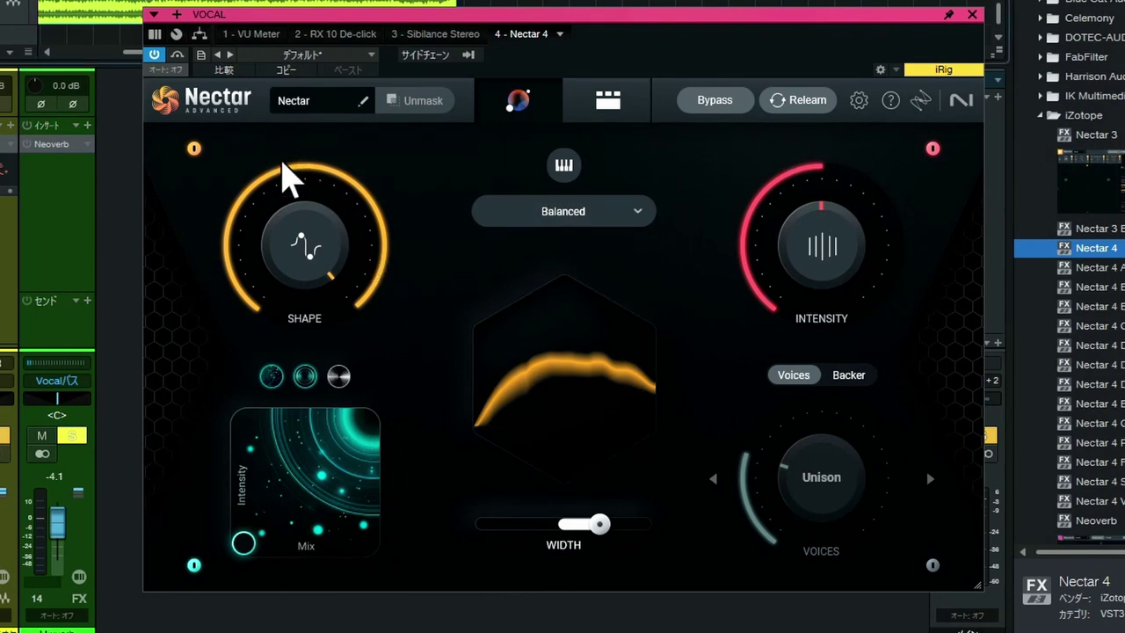
# Audition the vocal with Shape at 46, 200 and 0, and settle it just below the middle of its range
pyautogui.moveTo(291, 210); pyautogui.dragTo(288, 388)
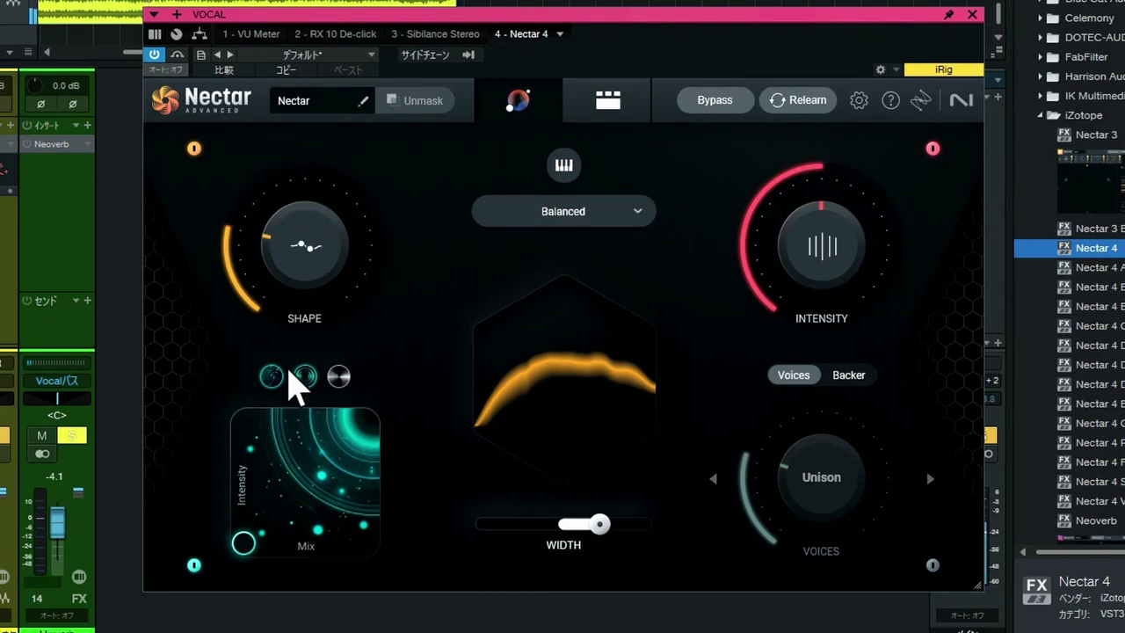
pyautogui.moveTo(304, 260)
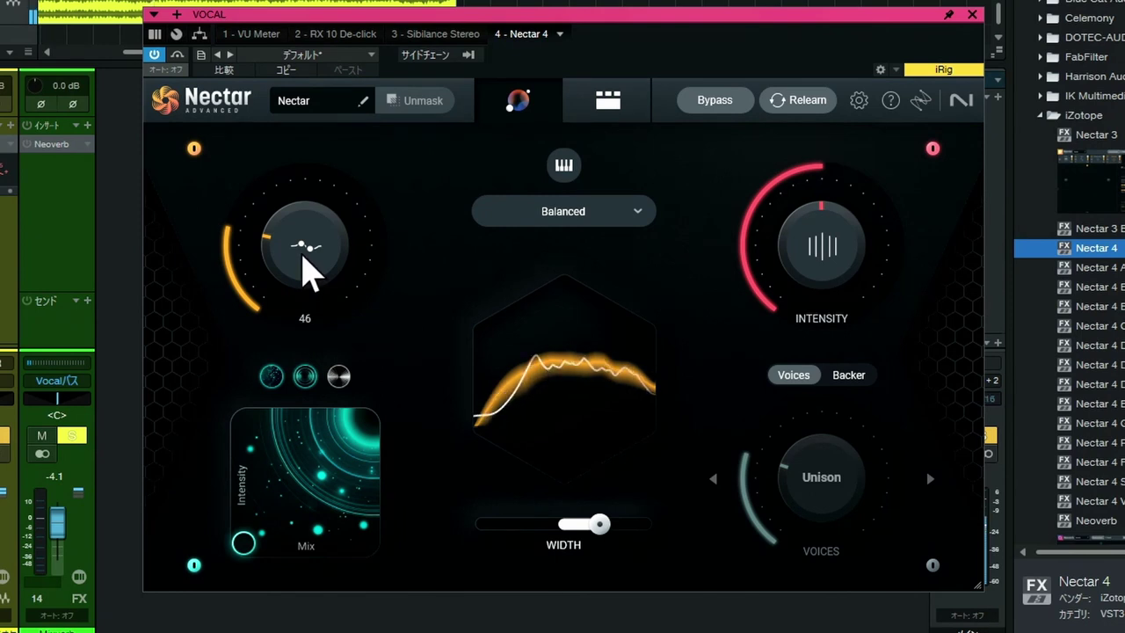
pyautogui.moveTo(303, 260); pyautogui.dragTo(372, 95)
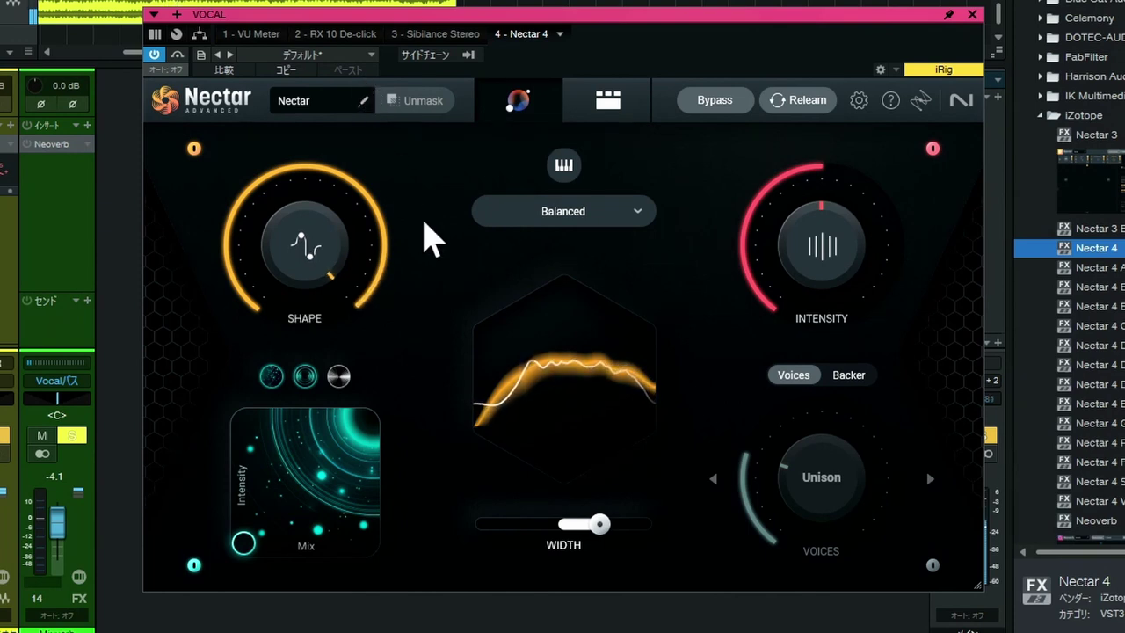
pyautogui.moveTo(322, 264); pyautogui.dragTo(372, 471)
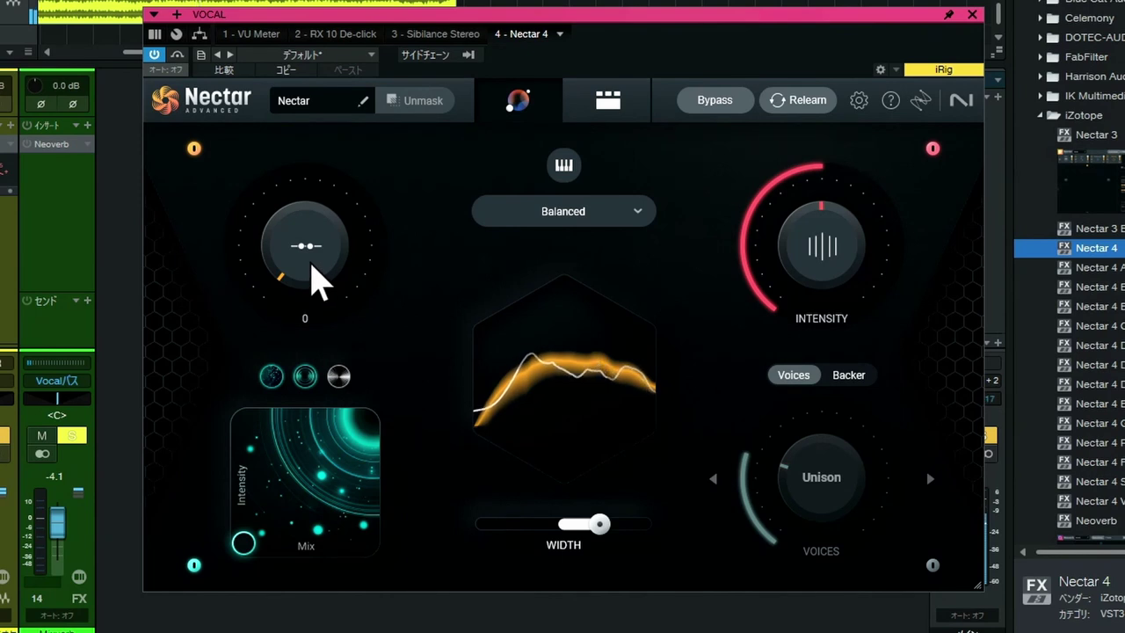
pyautogui.moveTo(312, 264); pyautogui.dragTo(342, 166)
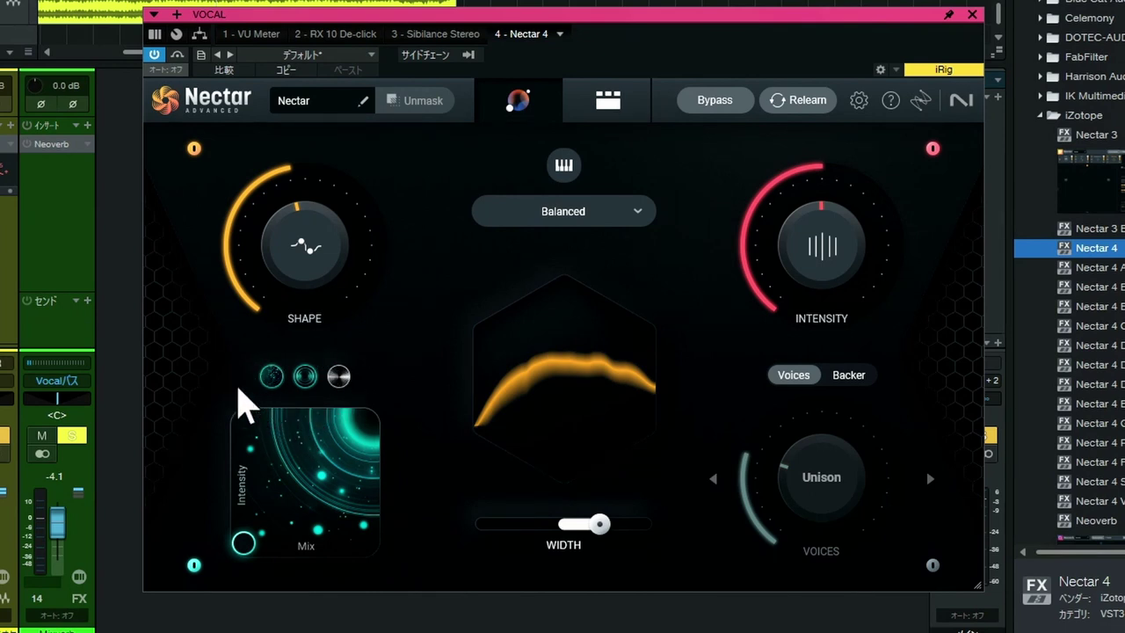
# Try the Dimension effect in the assistant's effects section and switch it back off
pyautogui.click(305, 377)
pyautogui.click(339, 377)
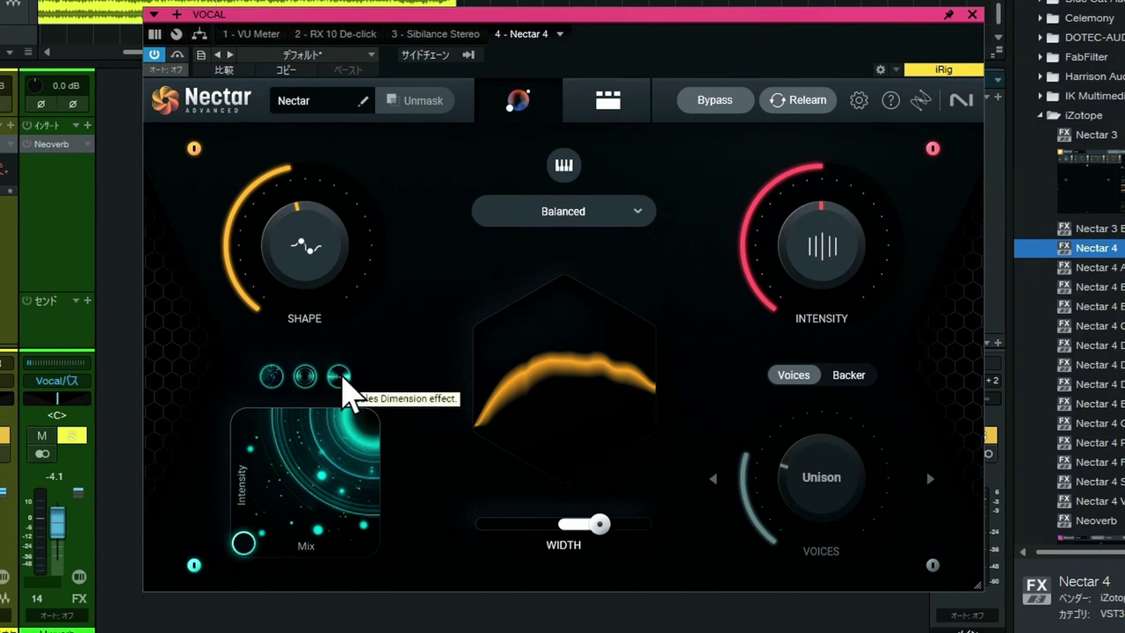
pyautogui.click(339, 377)
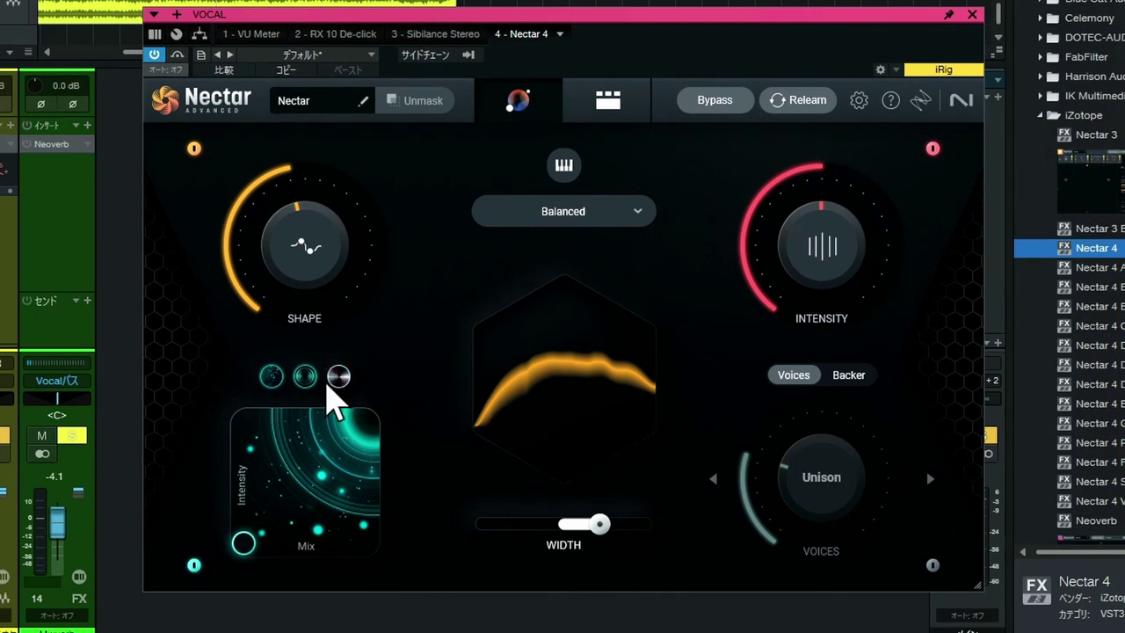